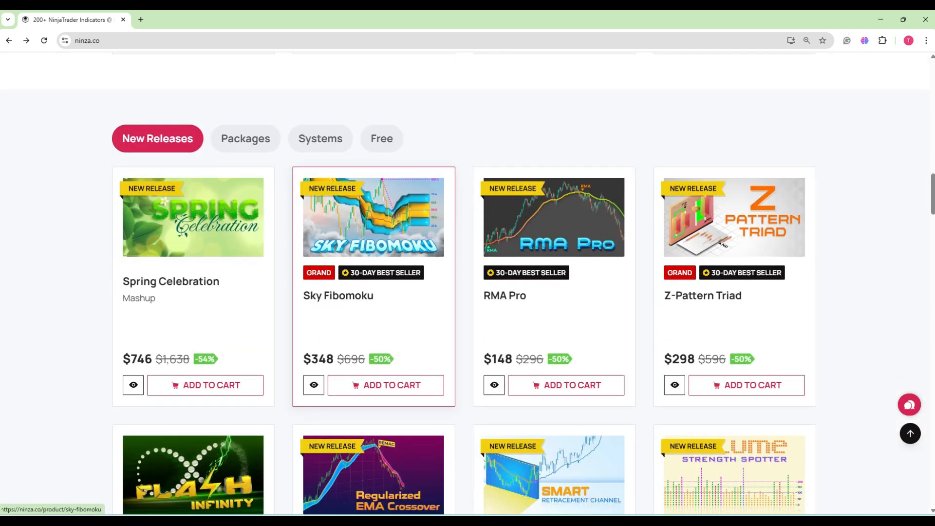
Open the Sky Fibomoku product page from the New Releases and expand its full product description.
click(370, 302)
drag(614, 303, 482, 302)
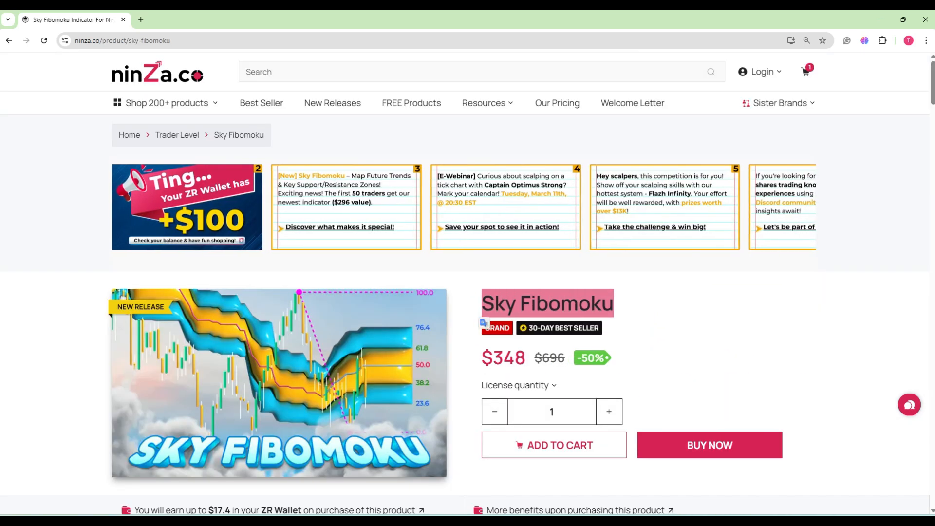
scroll(467, 282, down, 8)
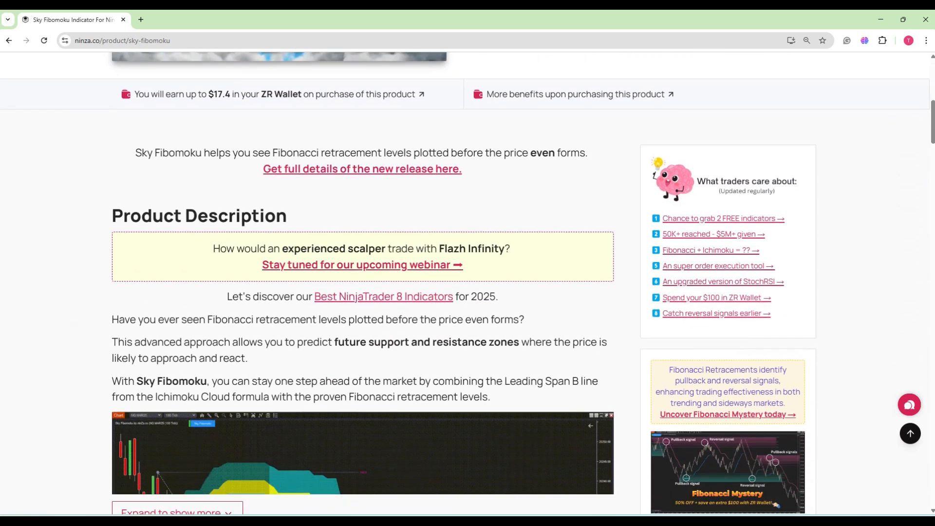
scroll(467, 282, down, 2)
scroll(468, 283, down, 1)
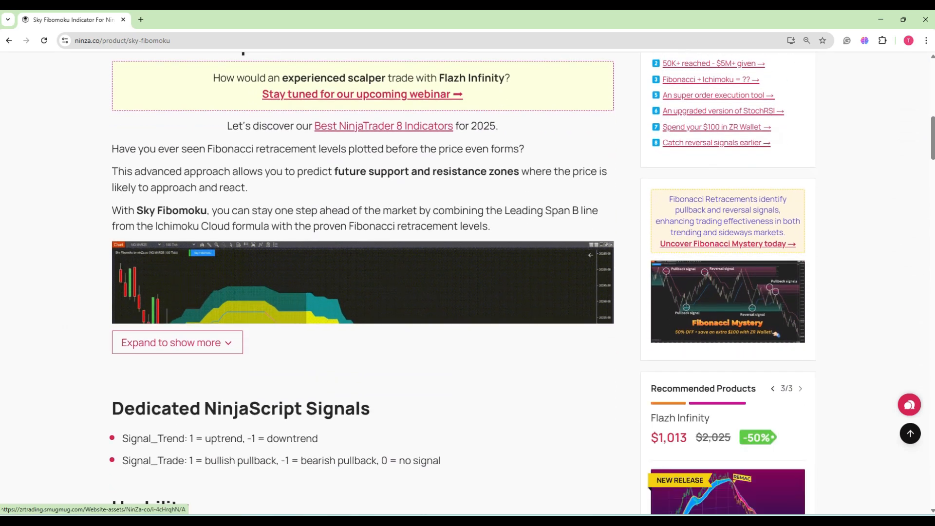
click(177, 342)
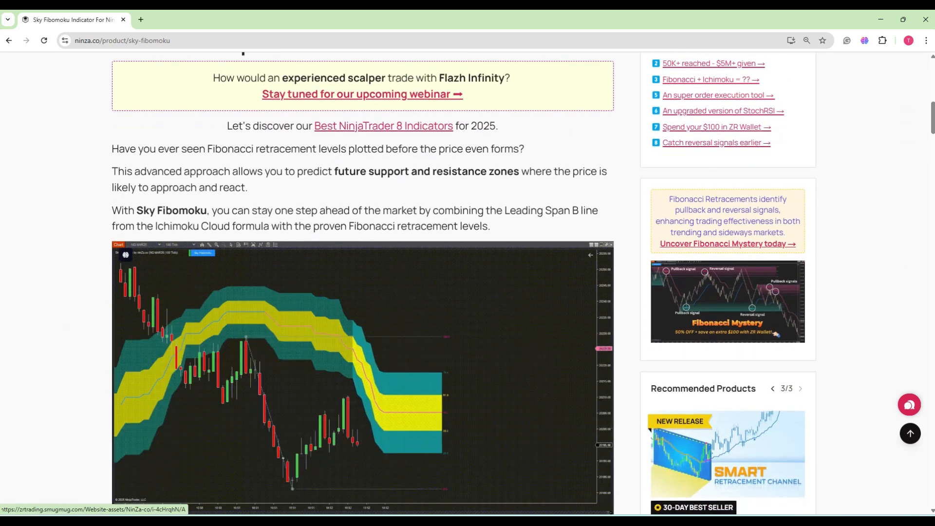
Read the Sky Fibomoku description down to the Dedicated NinjaScript Signals section and examine what the Signal_Trade values mean.
scroll(113, 275, down, 1)
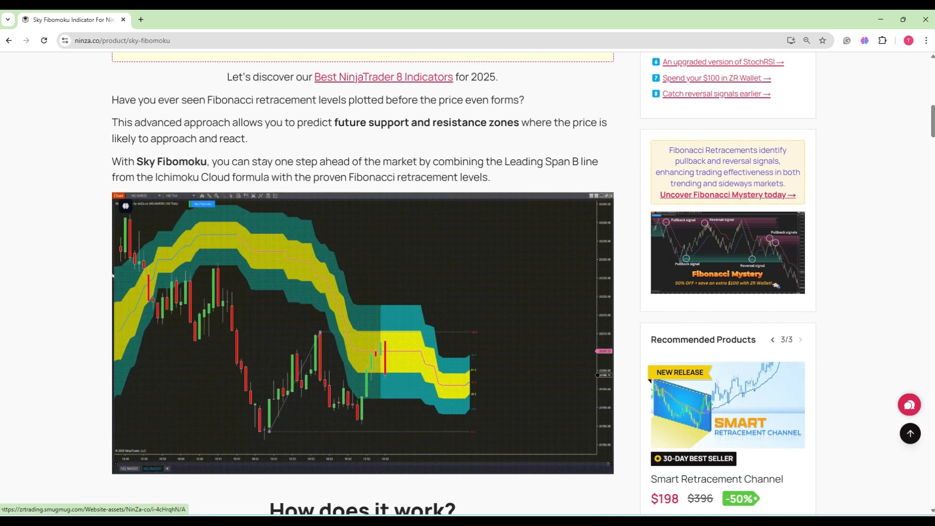
scroll(112, 275, down, 4)
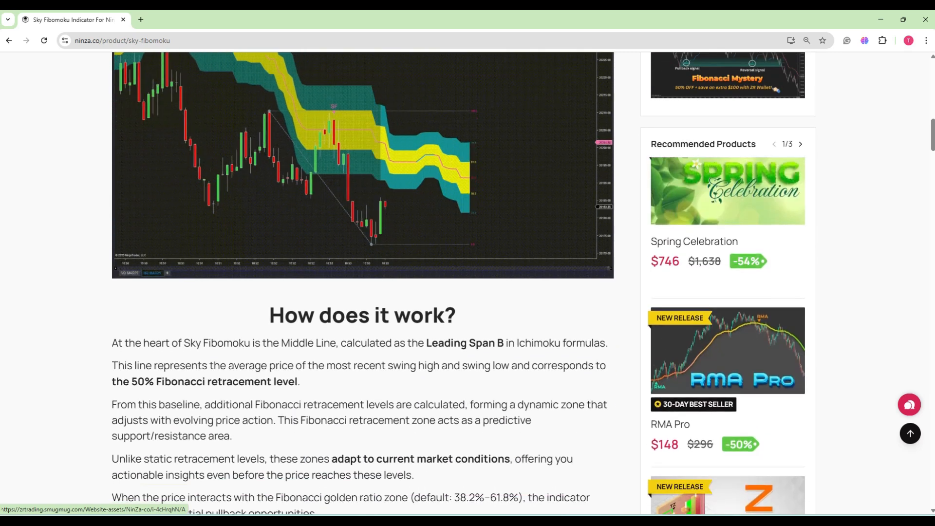
scroll(112, 275, down, 6)
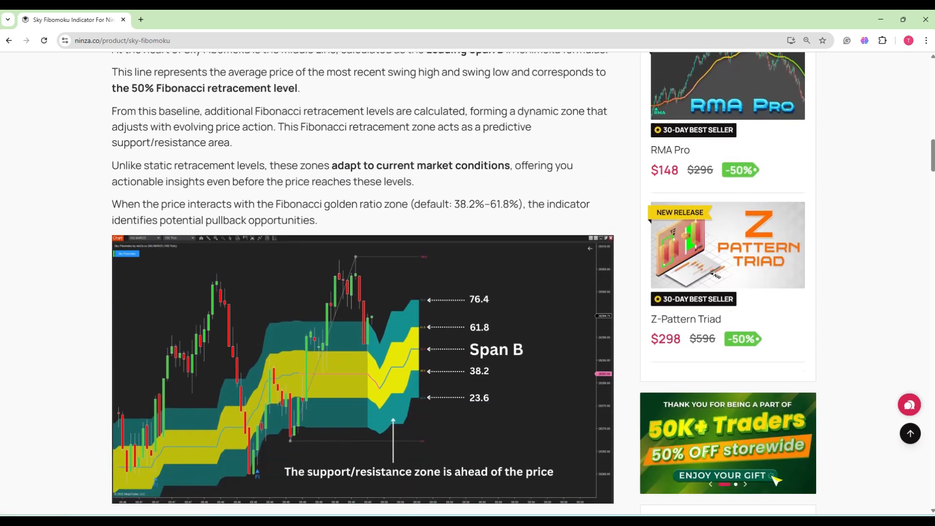
scroll(362, 282, down, 8)
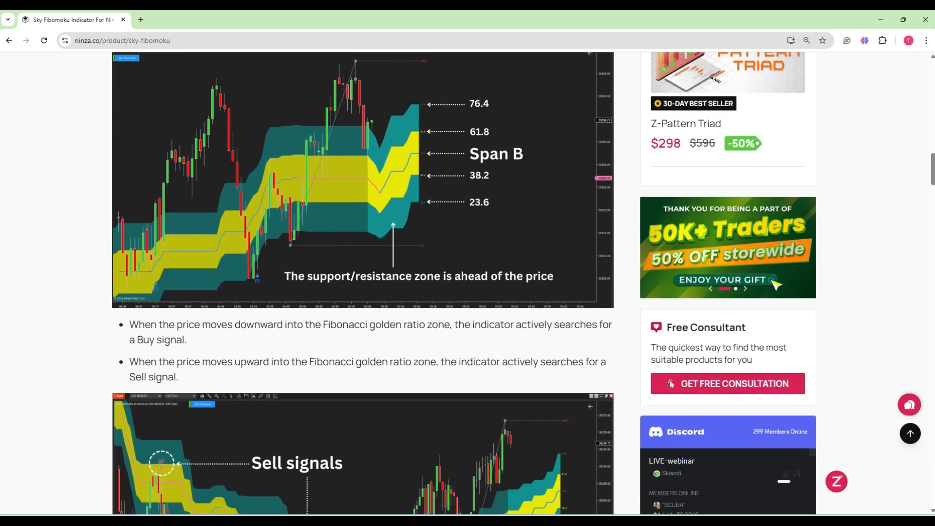
scroll(363, 282, down, 5)
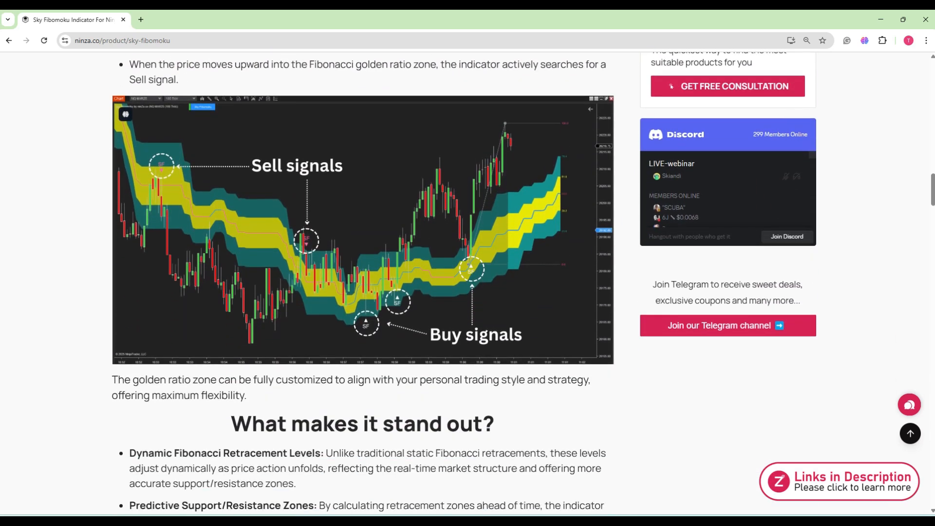
scroll(363, 282, down, 4)
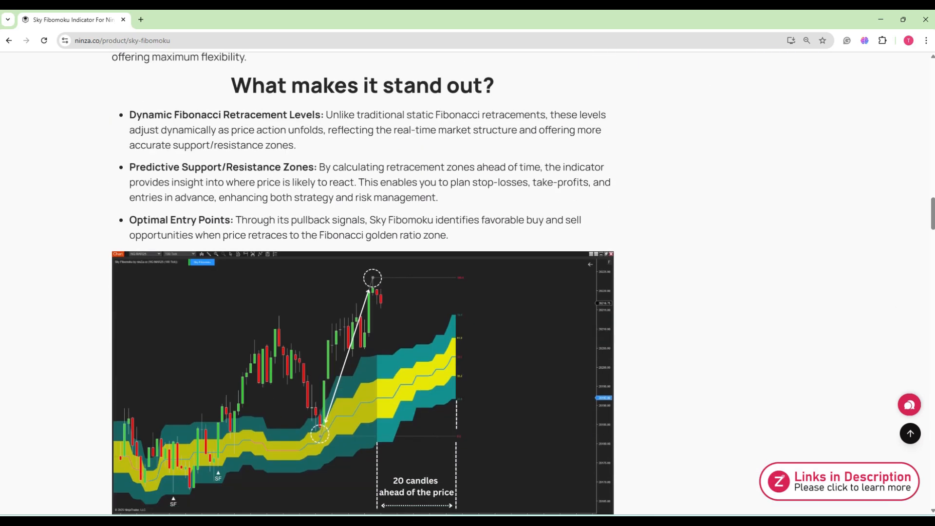
scroll(363, 283, down, 8)
drag(370, 264, 112, 264)
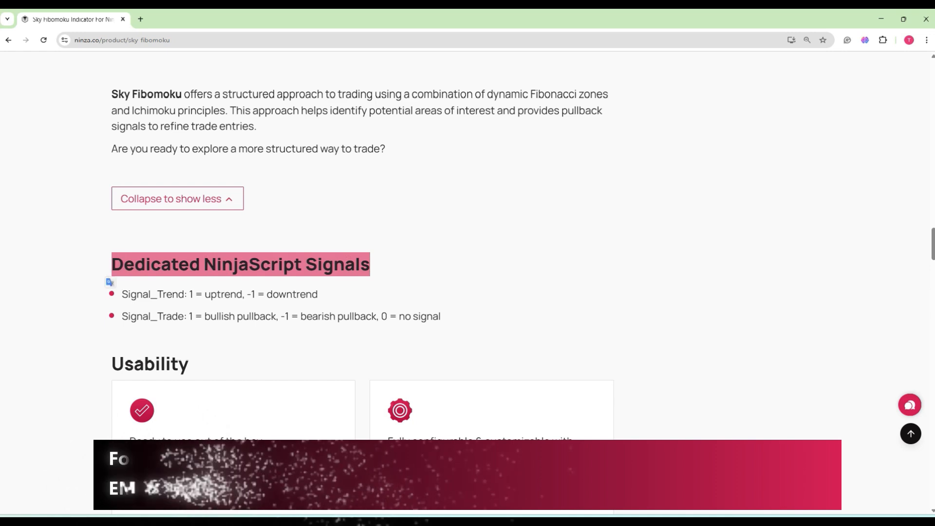
drag(122, 316, 365, 315)
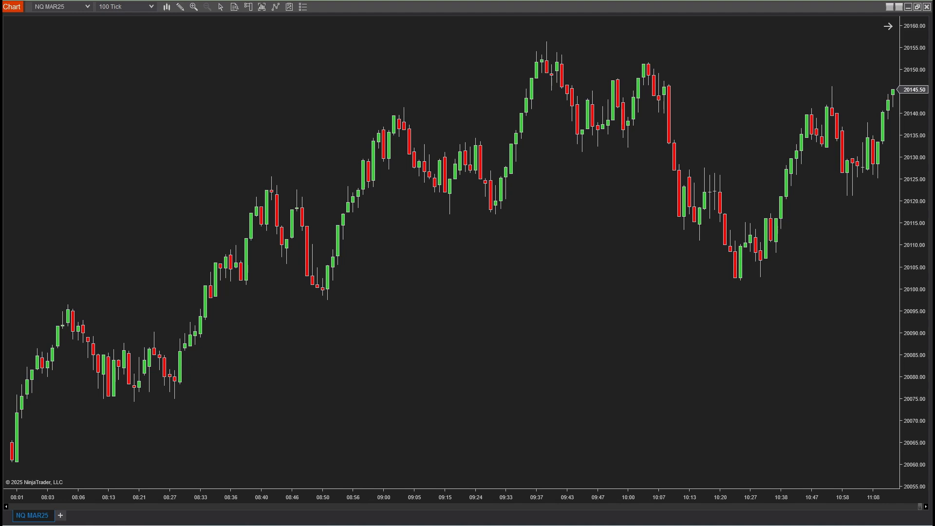
Add the ninZaSkyFibomoku indicator to the configured indicators of the NQ MAR25 100 Tick chart.
right_click(388, 150)
click(409, 208)
scroll(321, 166, down, 20)
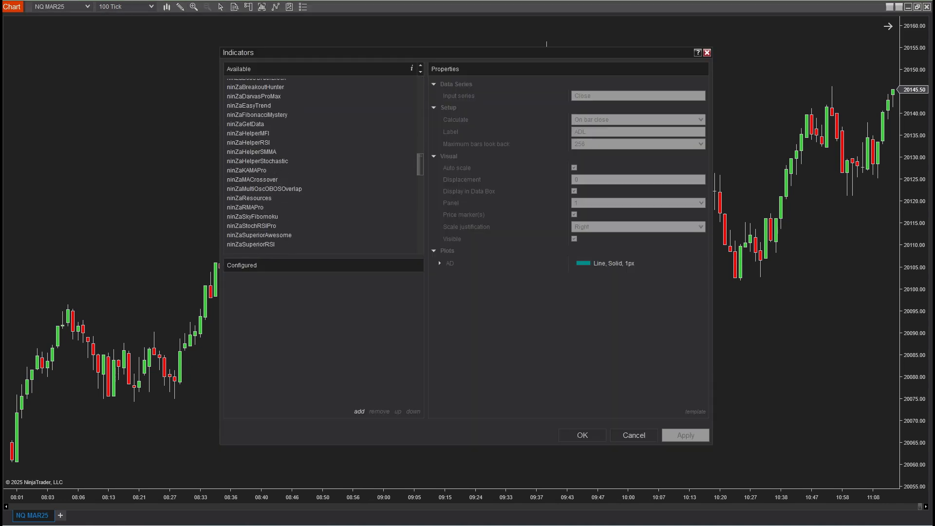
click(253, 217)
click(359, 412)
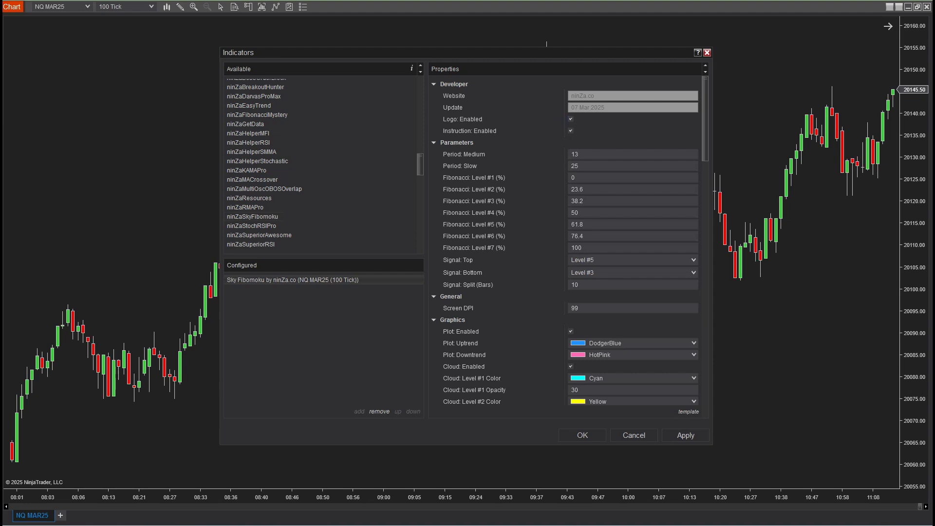
Turn off Auto scale for the Sky Fibomoku indicator and set the Fibo #4 plot color to Transparent.
scroll(565, 239, down, 20)
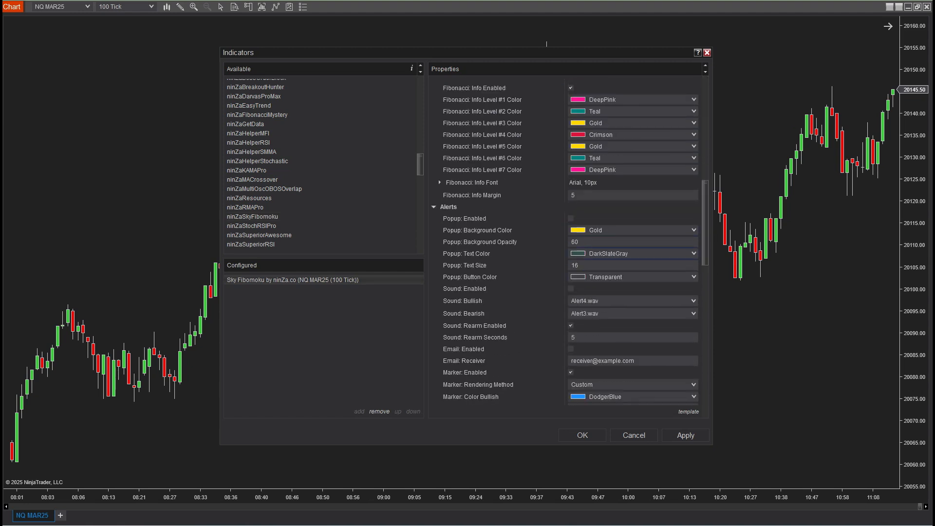
scroll(565, 238, down, 10)
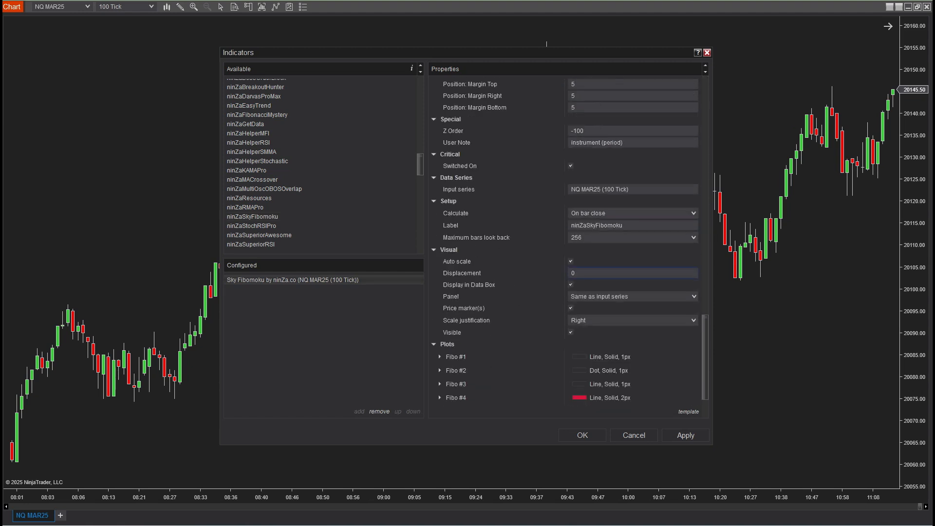
scroll(571, 263, down, 3)
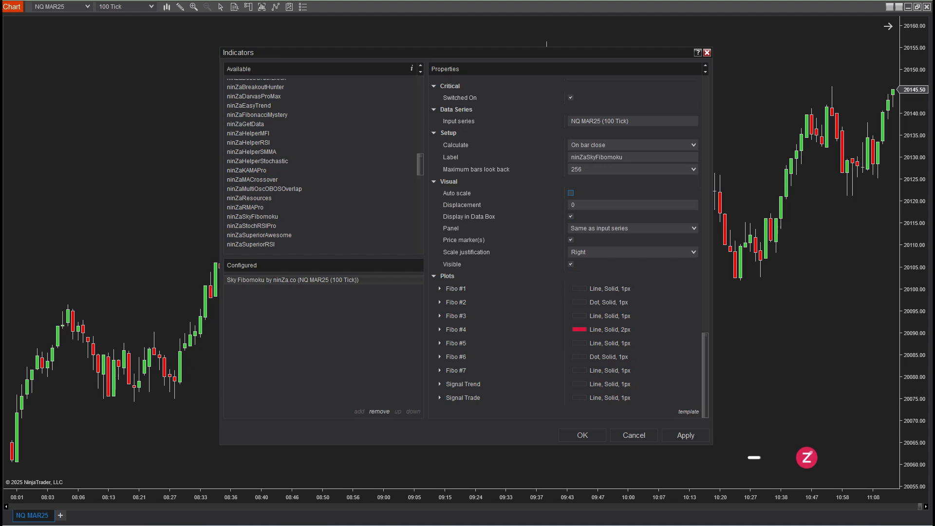
click(439, 329)
scroll(440, 329, down, 1)
click(633, 318)
key(t)
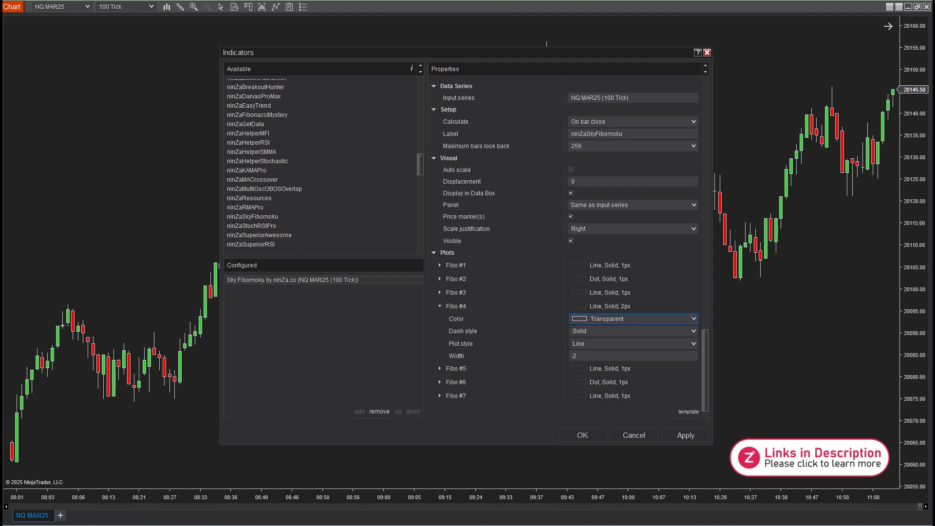
Expand the Signal Trade plot settings of the Sky Fibomoku indicator and choose a new plot color.
scroll(633, 319, down, 2)
click(439, 398)
scroll(440, 398, down, 1)
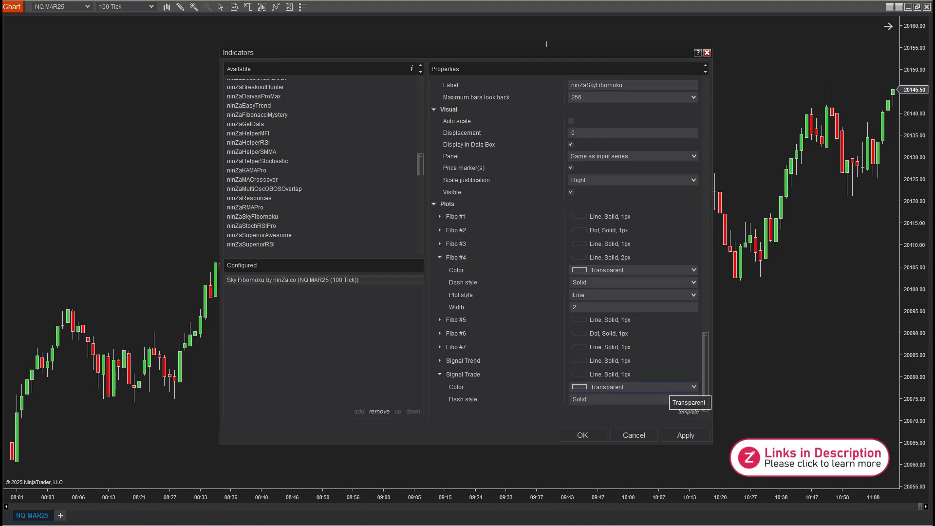
click(669, 387)
click(668, 242)
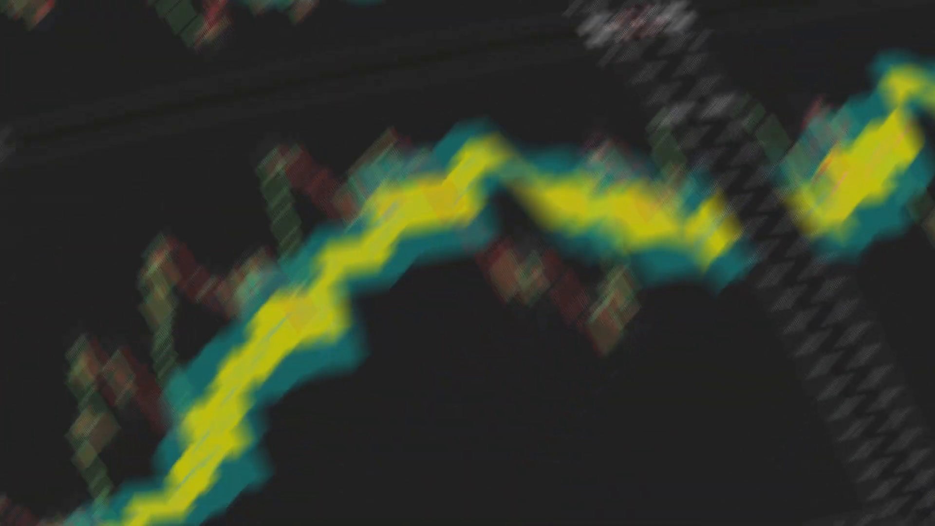
Show the Data Box for the chart with the Sky Fibomoku indicator.
scroll(467, 263, up, 15)
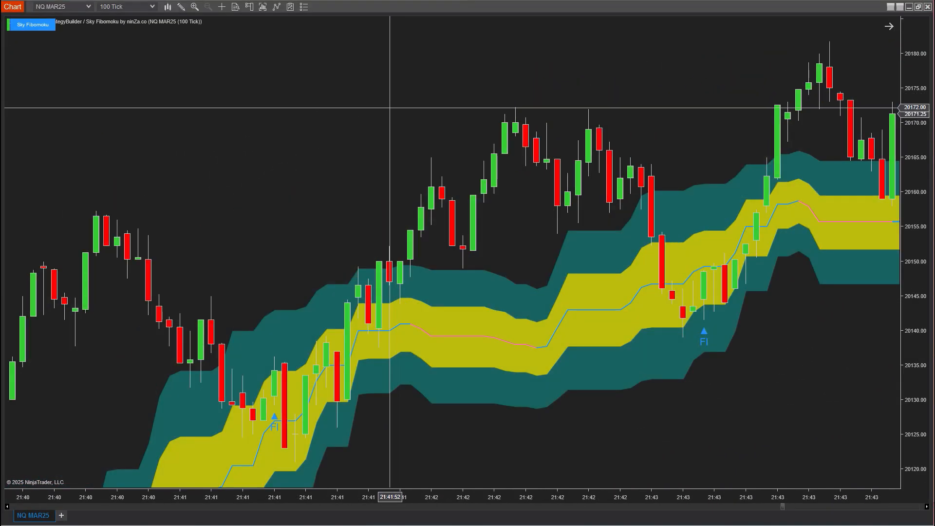
right_click(389, 108)
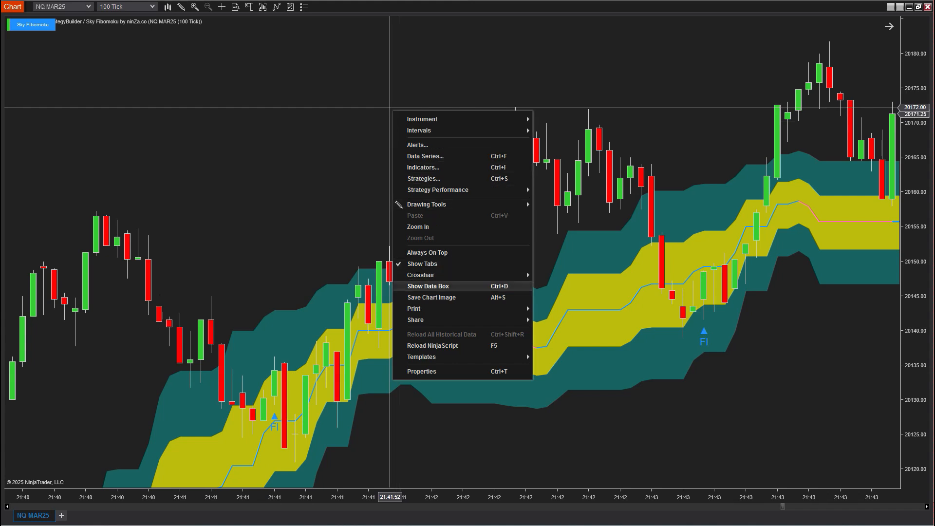
click(428, 285)
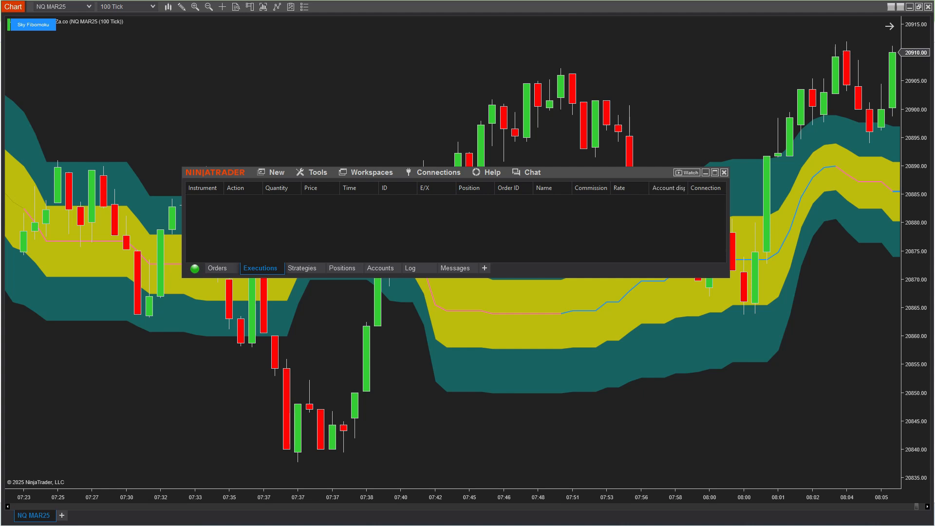
Start a new strategy in the Strategy Builder and name it SkyFibomokuStrategyDemo.
click(270, 172)
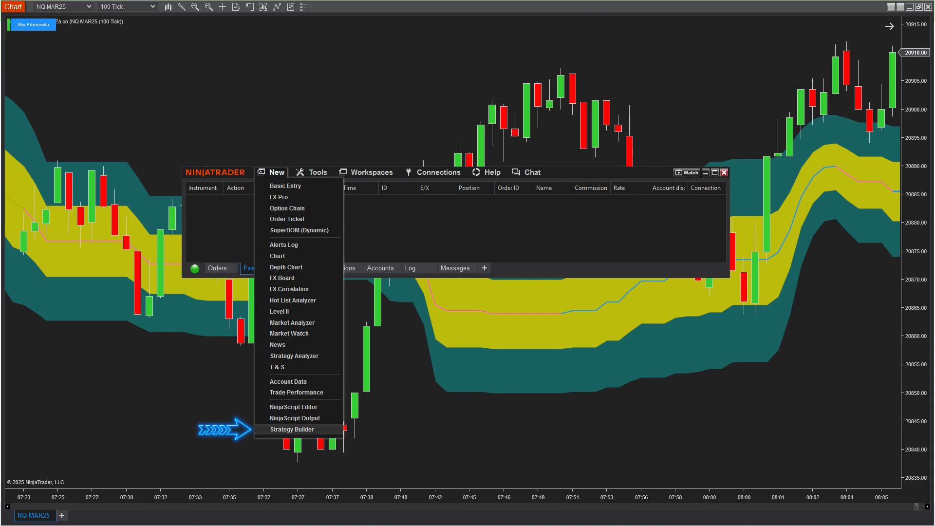
click(273, 429)
key(Return)
text(S)
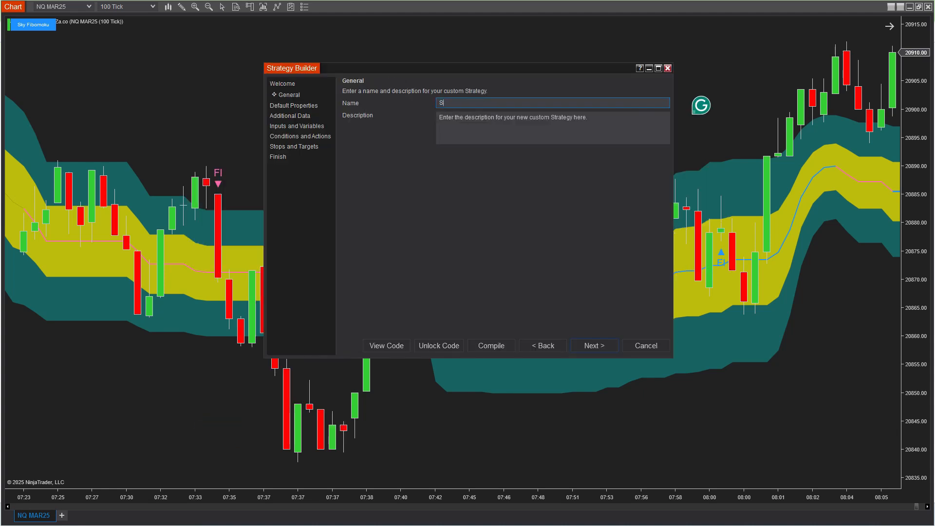
text(kyFibomokuStrategyDemo)
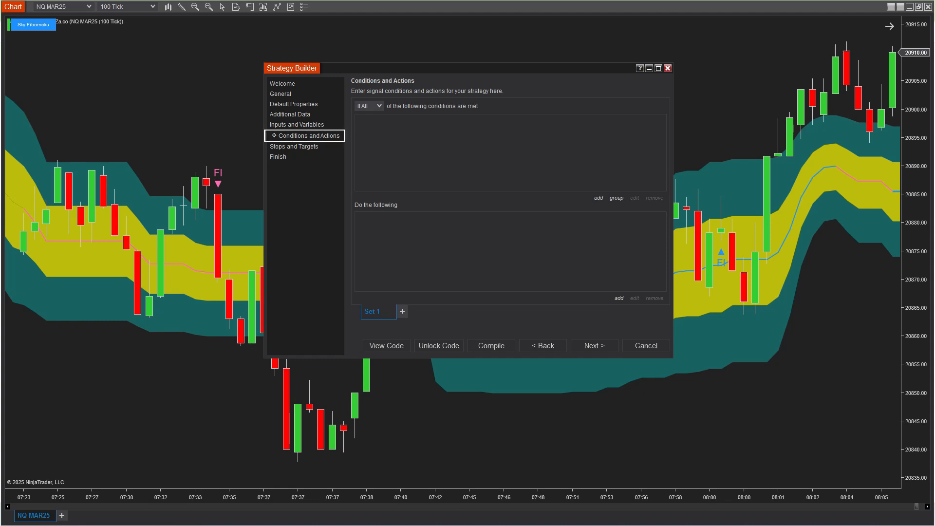
Add a condition to Set 1 that uses the ninZaSkyFibomoku indicator with Signal_Trade as its value plot.
click(599, 198)
scroll(365, 154, down, 15)
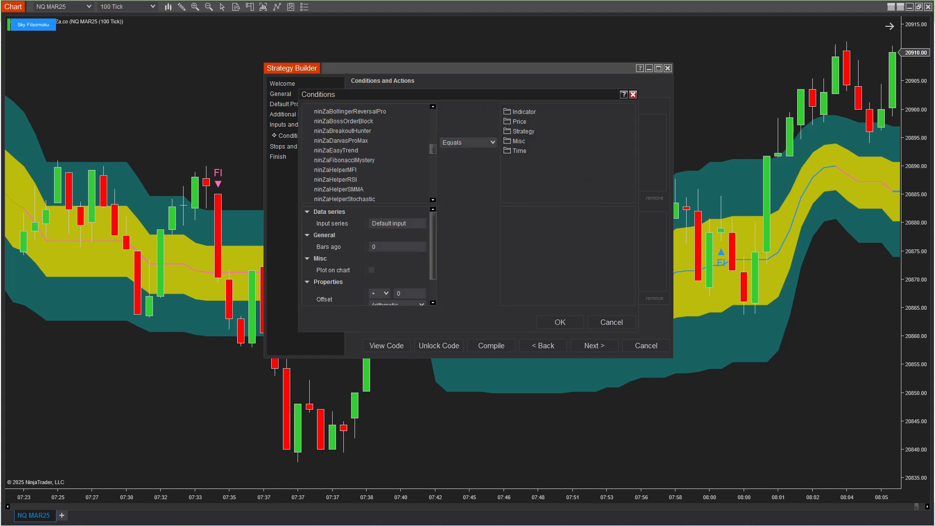
scroll(366, 155, down, 3)
scroll(412, 278, down, 10)
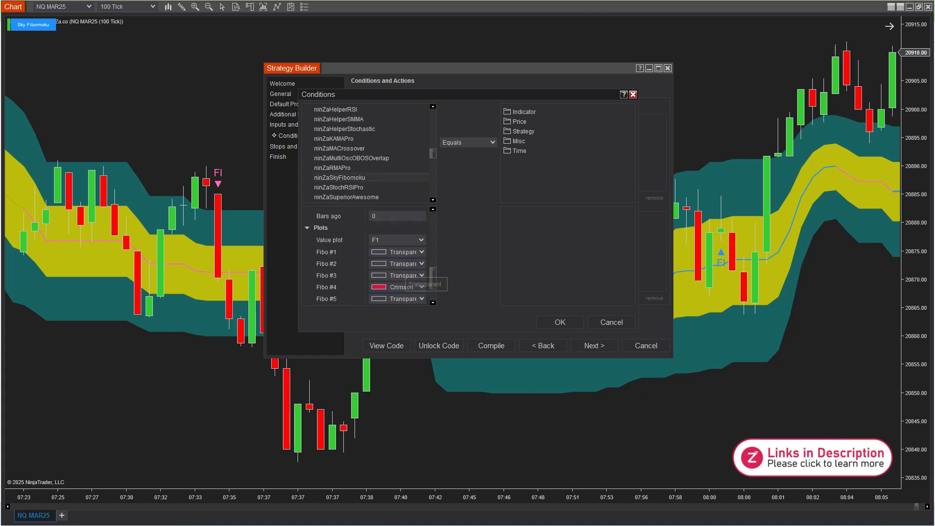
click(411, 240)
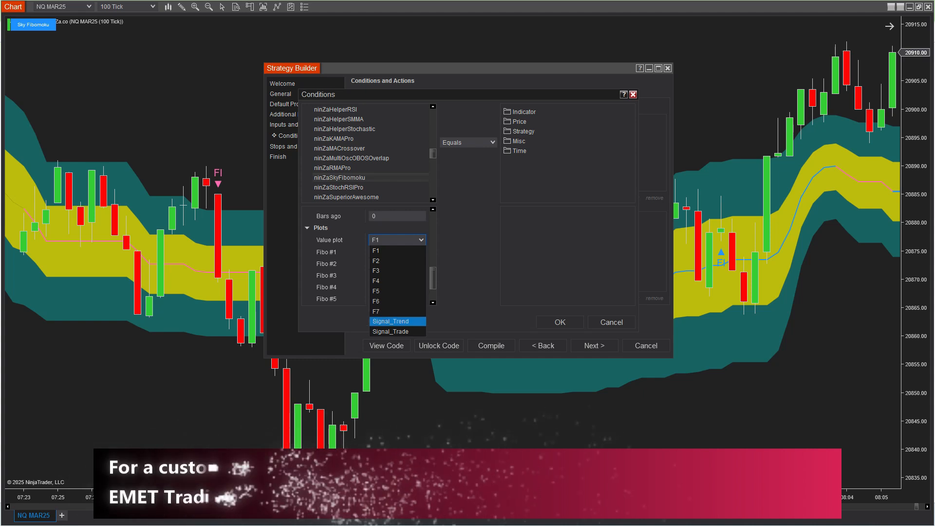
click(391, 331)
Compare Signal_Trade using Equals with a numeric value from the Misc items, and confirm the condition.
click(519, 141)
scroll(565, 154, down, 2)
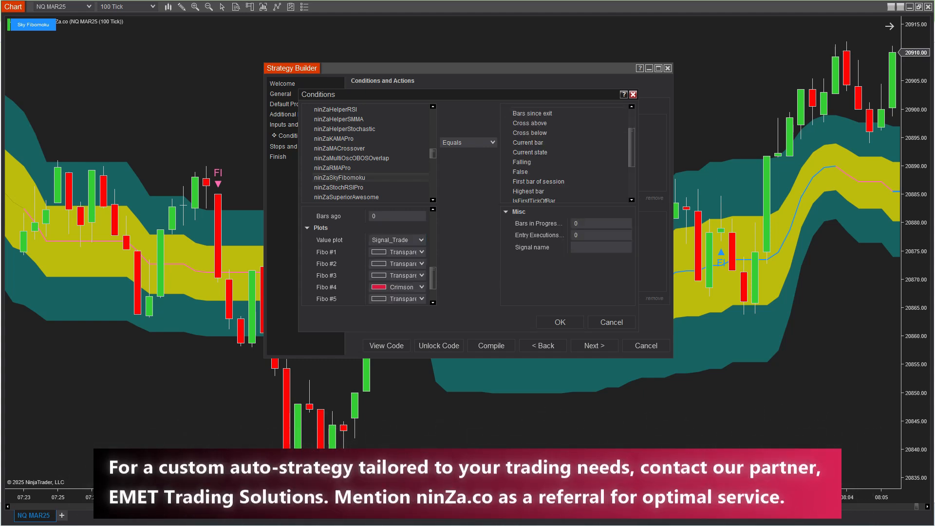
scroll(565, 163, down, 2)
click(531, 174)
click(596, 223)
key(Return)
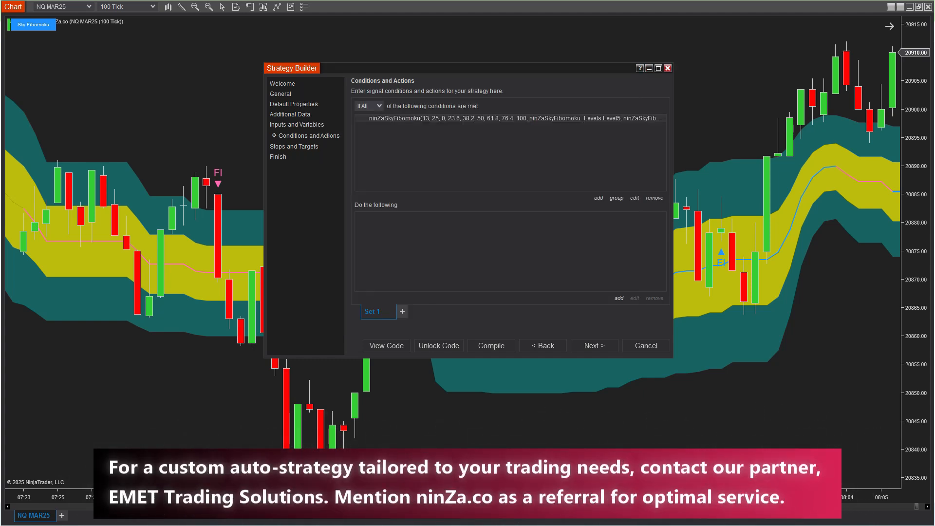
Add an Enter long position action with DefaultQuantity to Set 1.
click(616, 299)
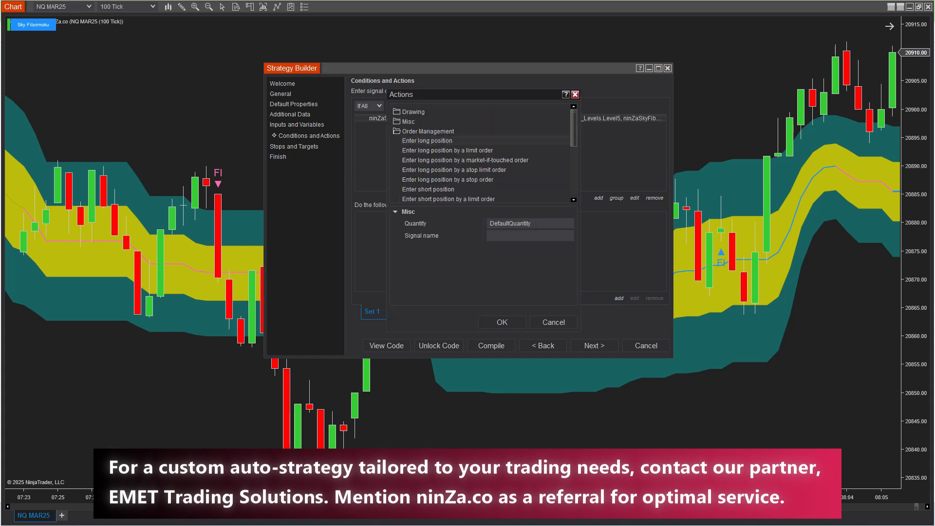
scroll(482, 154, down, 5)
scroll(481, 154, up, 5)
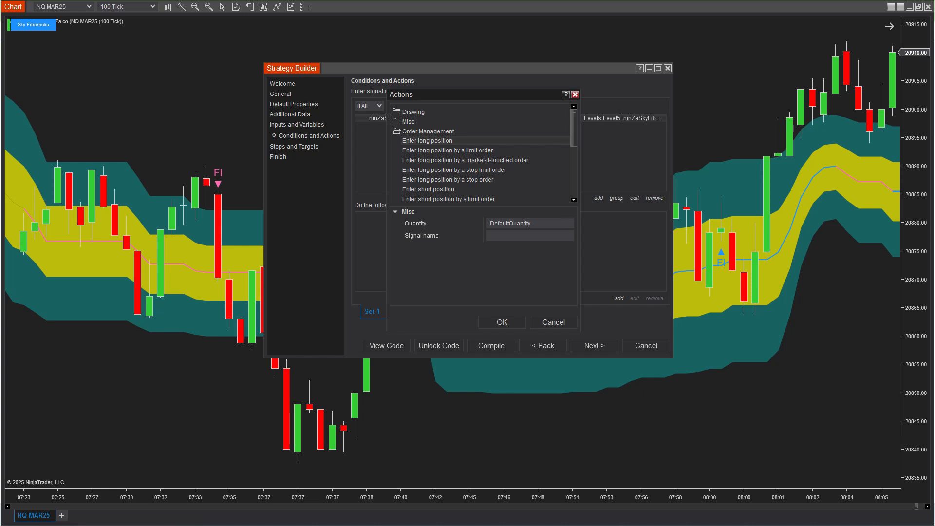
key(Return)
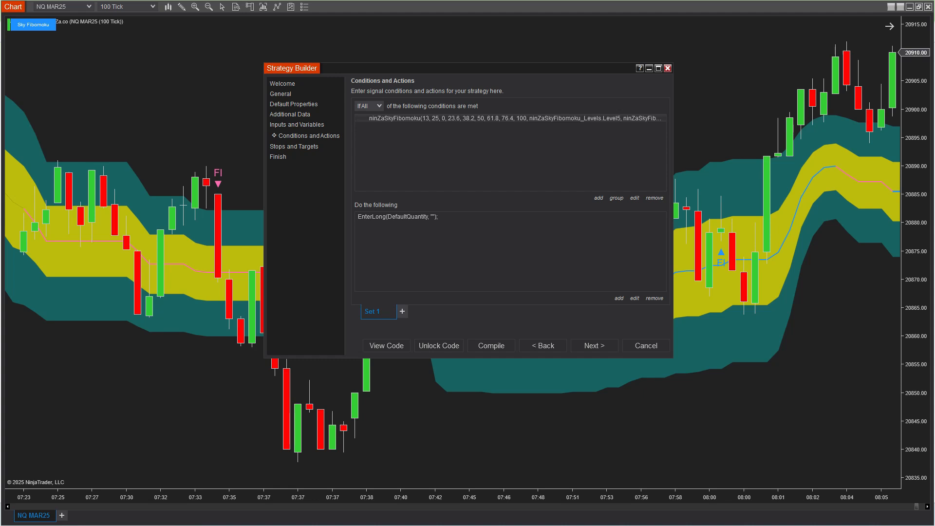
Start a new drawing action in Set 1 and choose Vertical line as its type.
click(617, 298)
click(412, 112)
scroll(458, 154, down, 13)
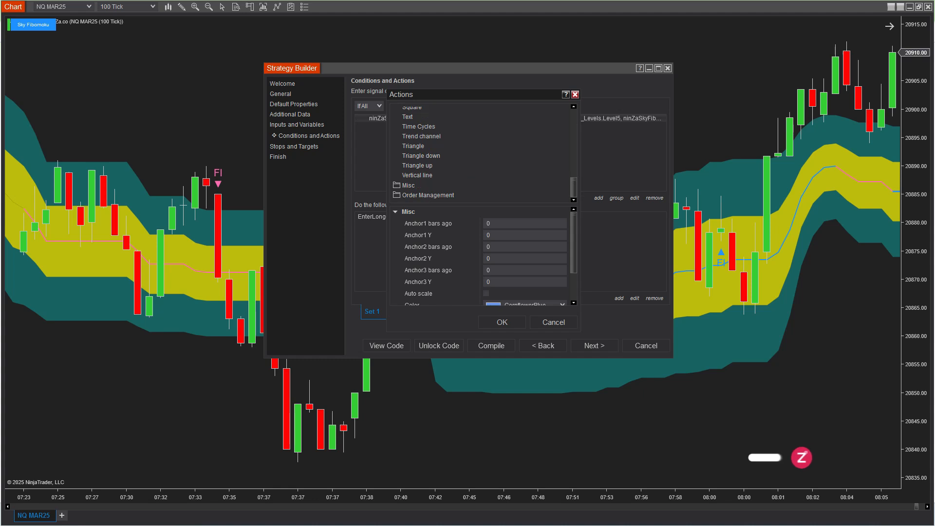
click(417, 175)
Set String 1 of the vertical line's tag to the Misc value Current bar, and confirm the action.
click(530, 260)
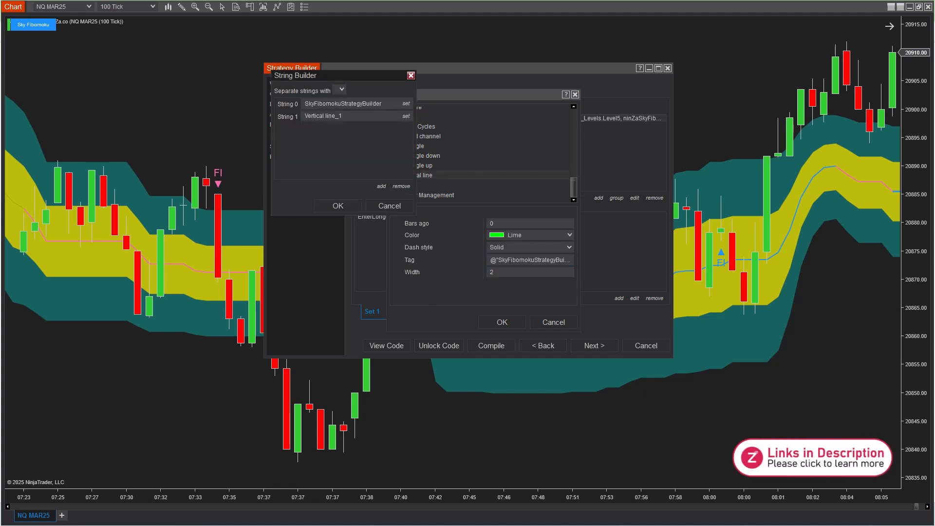
click(406, 116)
click(260, 73)
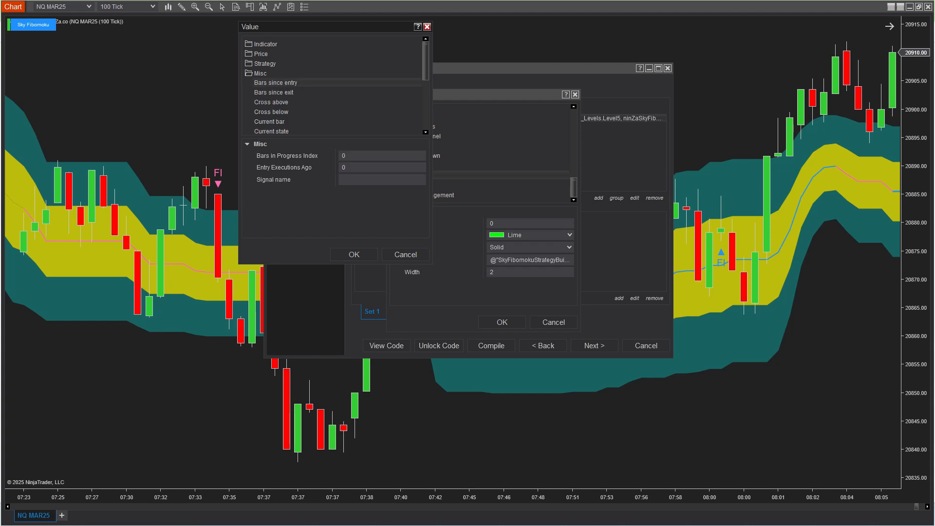
click(269, 122)
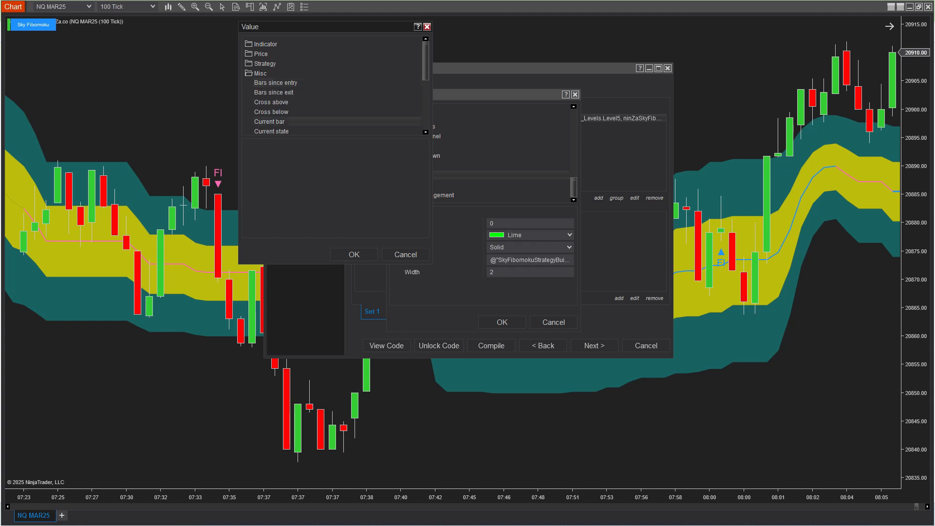
click(354, 255)
click(338, 205)
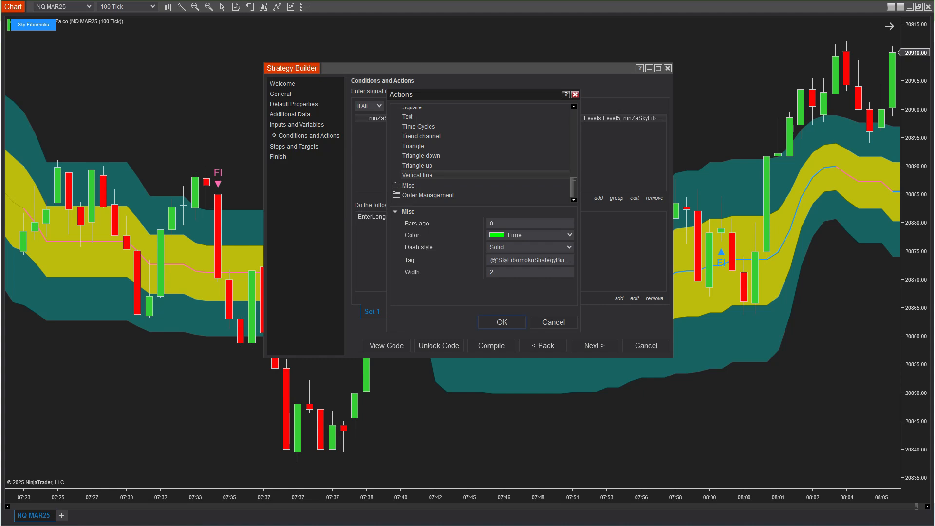
click(501, 322)
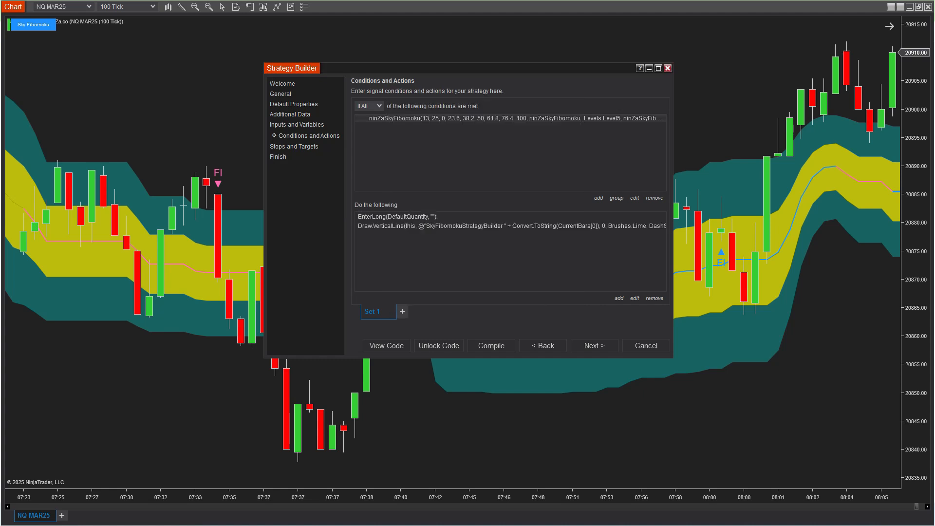
Duplicate Set 1 into Set 2 and set the numeric value in the copied Signal_Trade condition to -1.
right_click(382, 312)
click(418, 332)
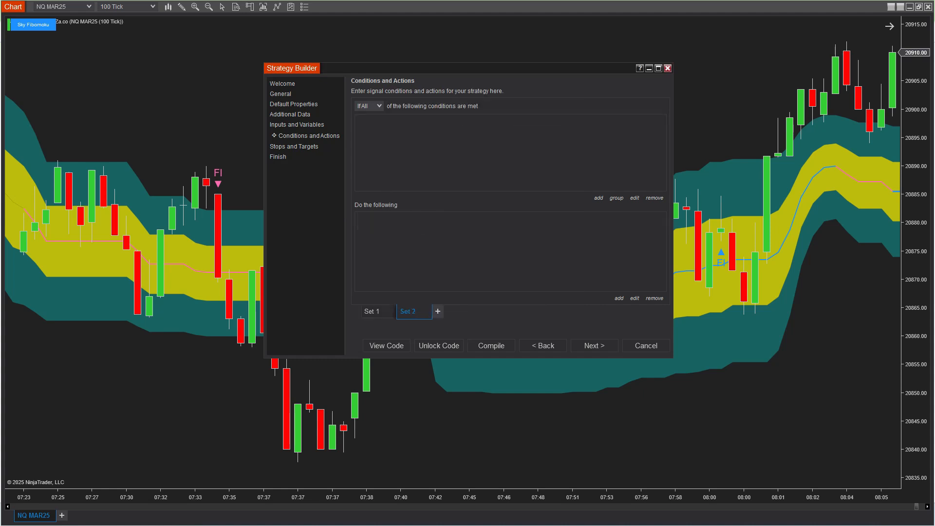
click(634, 198)
double_click(576, 224)
text(-1)
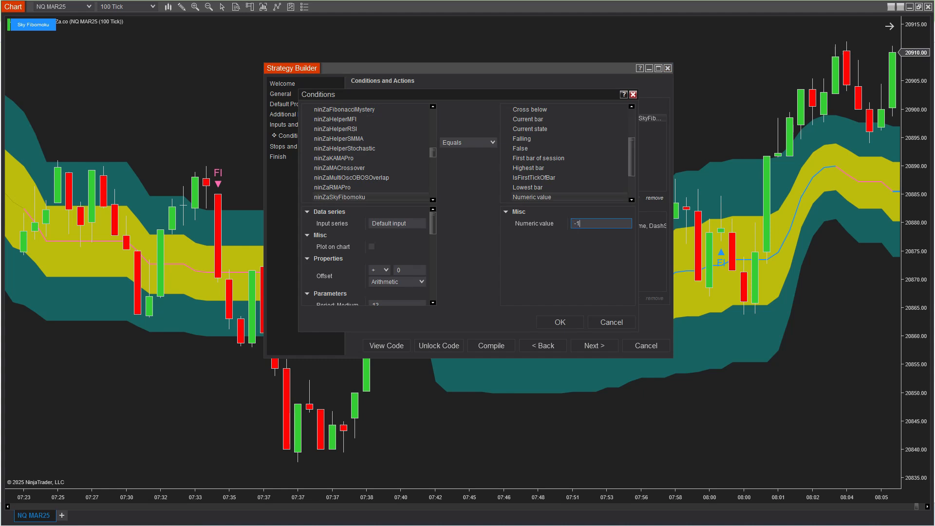
click(559, 322)
Change the Enter long position action in Set 2 to Enter short position with DefaultQuantity.
click(429, 217)
click(634, 298)
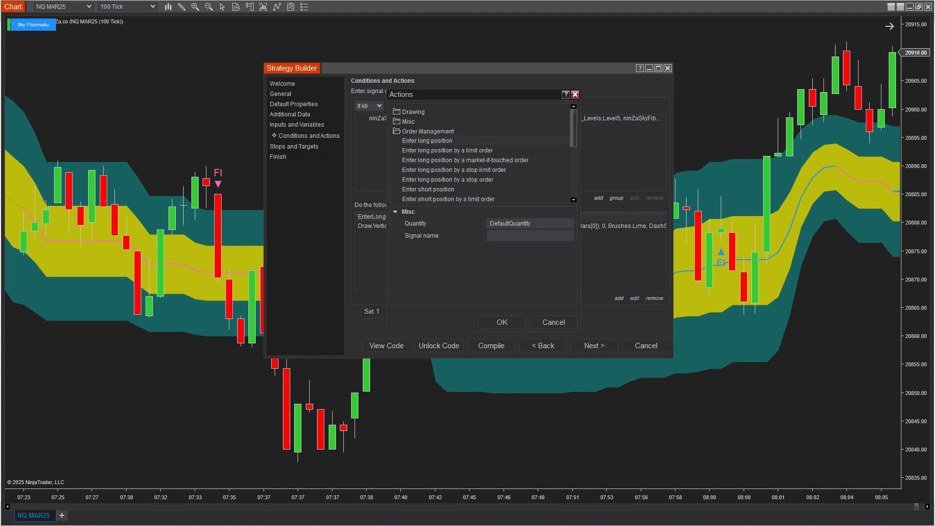
click(502, 322)
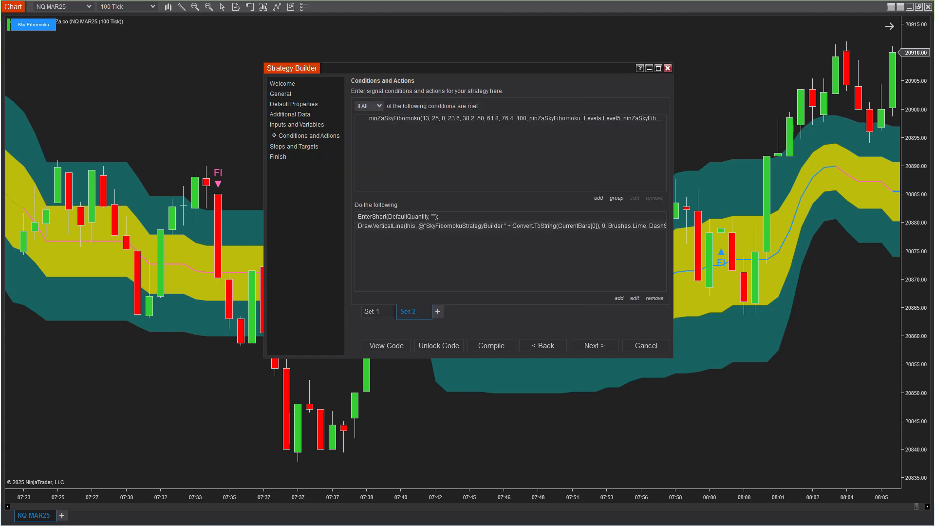
Change the color of the Set 2 vertical line action to magenta.
click(634, 298)
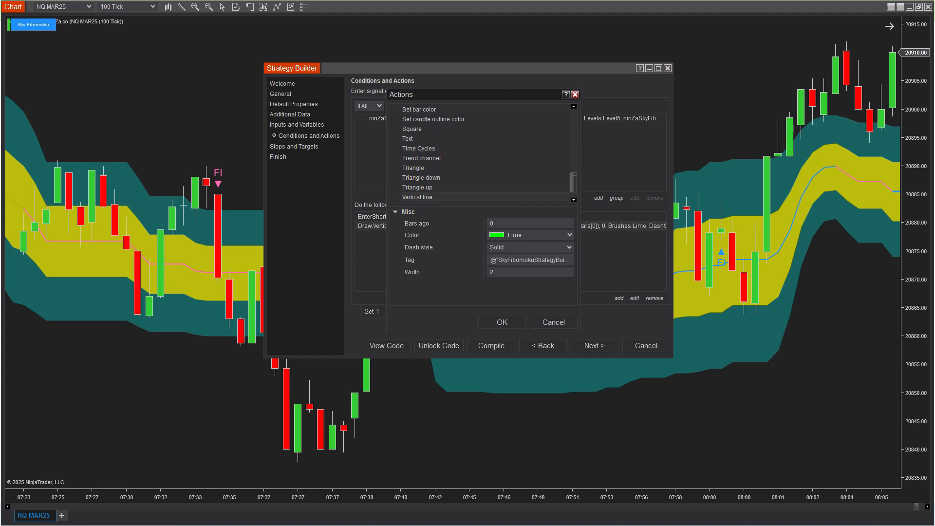
click(530, 236)
click(524, 245)
click(502, 323)
Add a Profit target in Ticks mode to the strategy's stops and targets and enter its value.
click(594, 346)
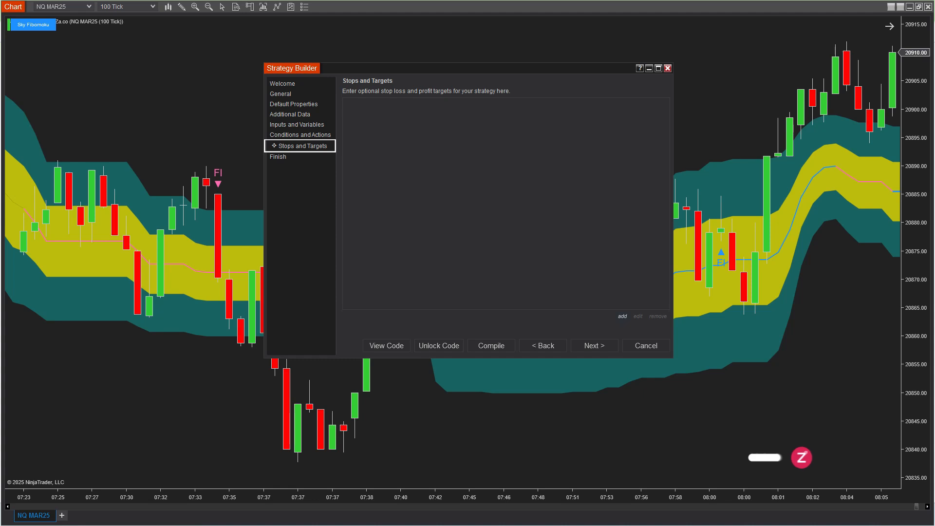
click(618, 317)
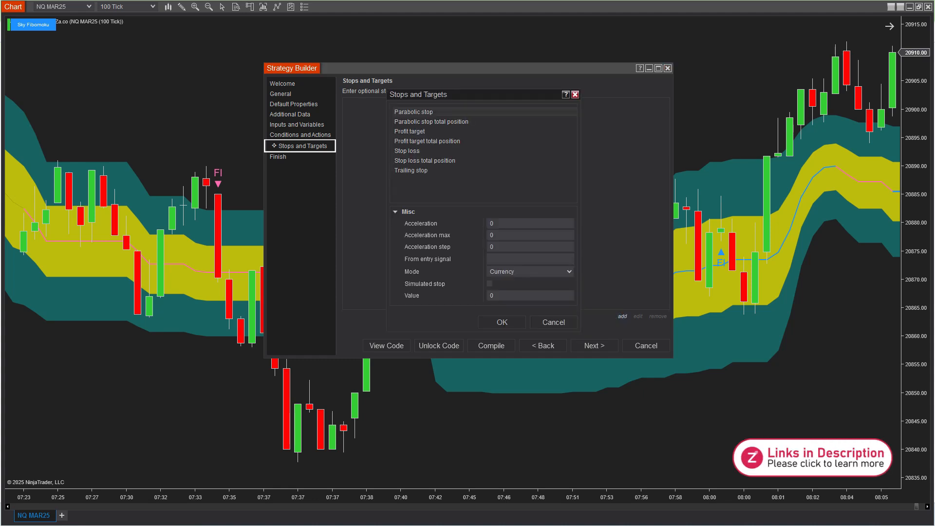
click(409, 131)
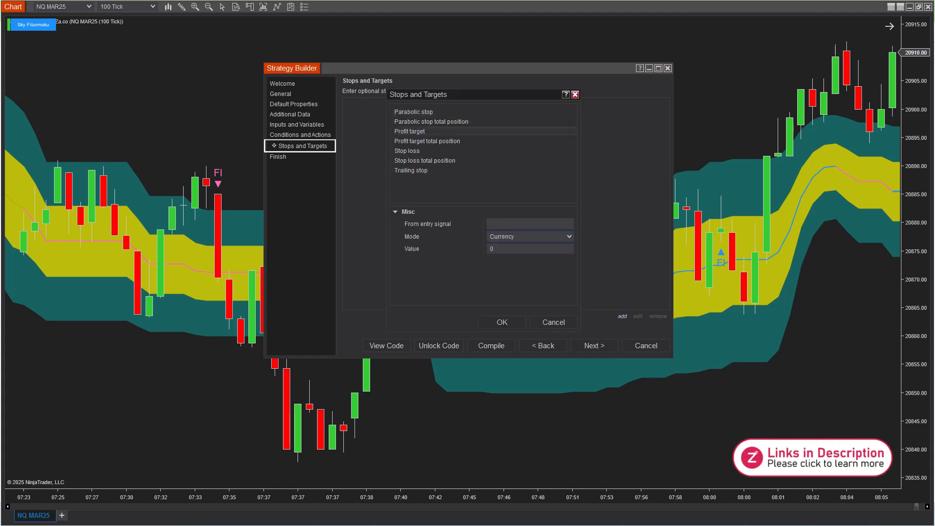
click(529, 237)
click(498, 277)
double_click(493, 248)
text(15)
click(502, 322)
Add a Stop loss in Ticks mode with a value of 80, and proceed past Stops and Targets.
click(622, 317)
click(407, 151)
click(529, 237)
click(499, 277)
double_click(493, 261)
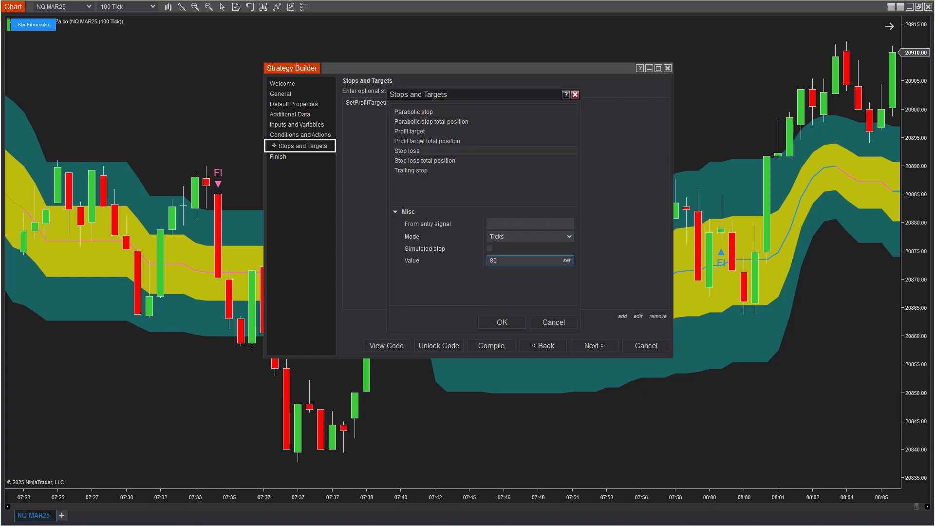
click(502, 322)
click(595, 345)
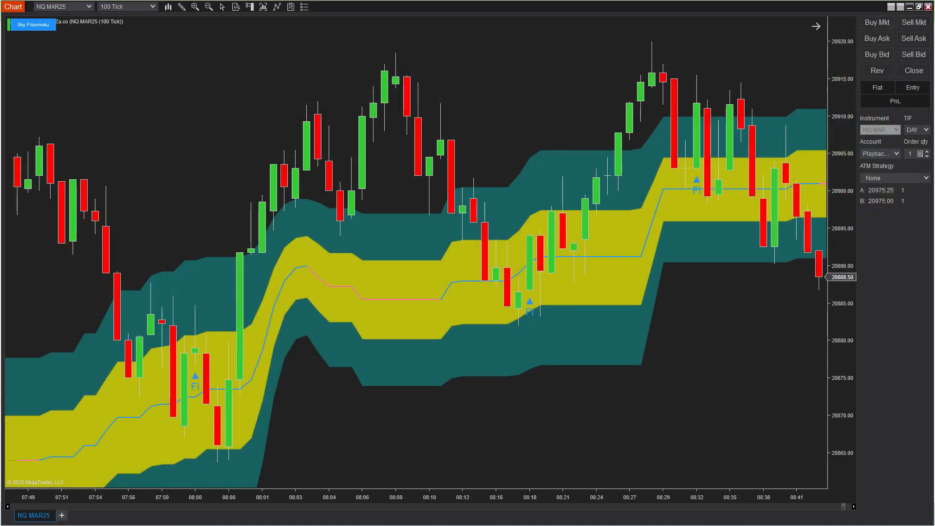
Add the SkyFibomokuStrategyBuilder strategy to the NQ MAR25 100 Tick chart and confirm.
right_click(280, 118)
key(Down)
key(Down)
key(Down)
key(Down)
key(Down)
key(Down)
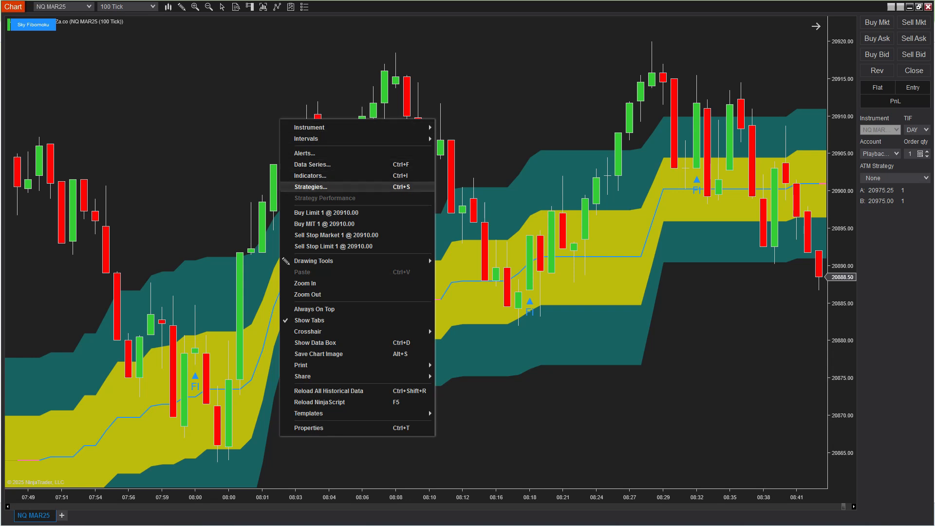
key(Return)
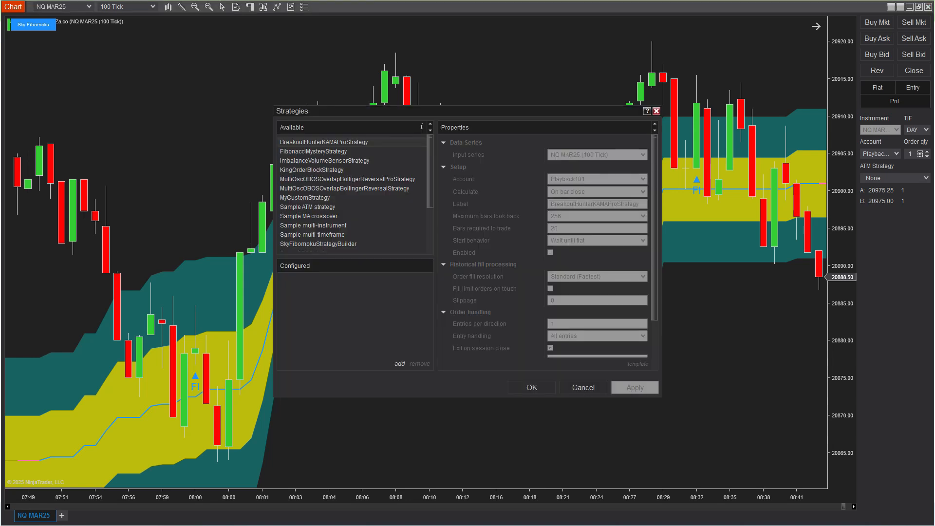
scroll(318, 221, down, 2)
double_click(317, 220)
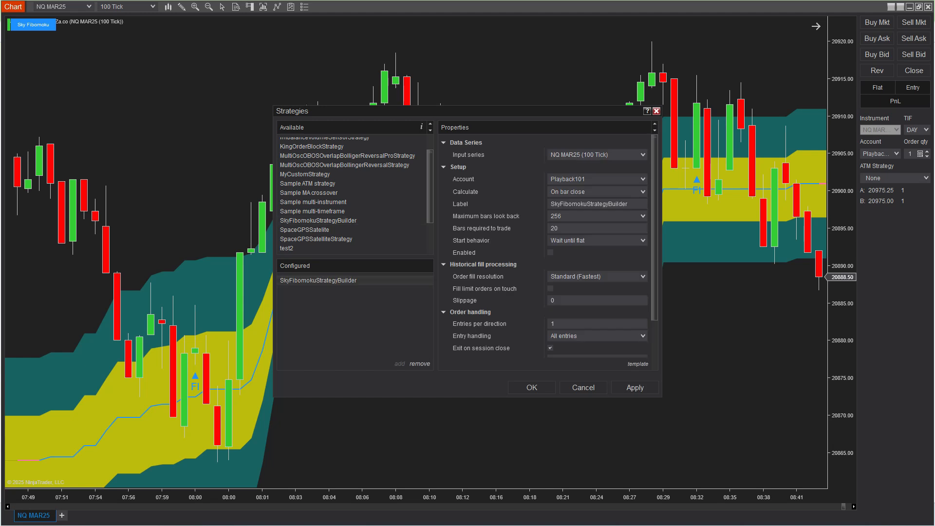
key(Return)
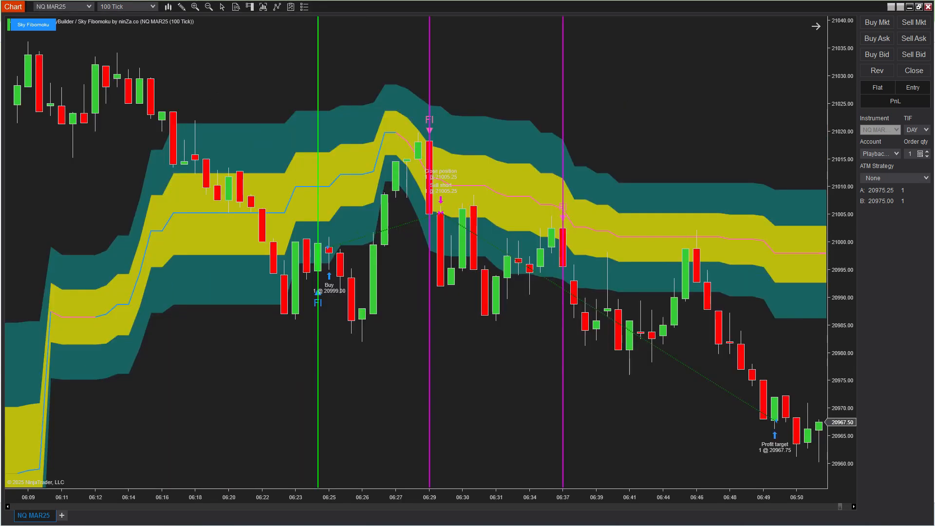